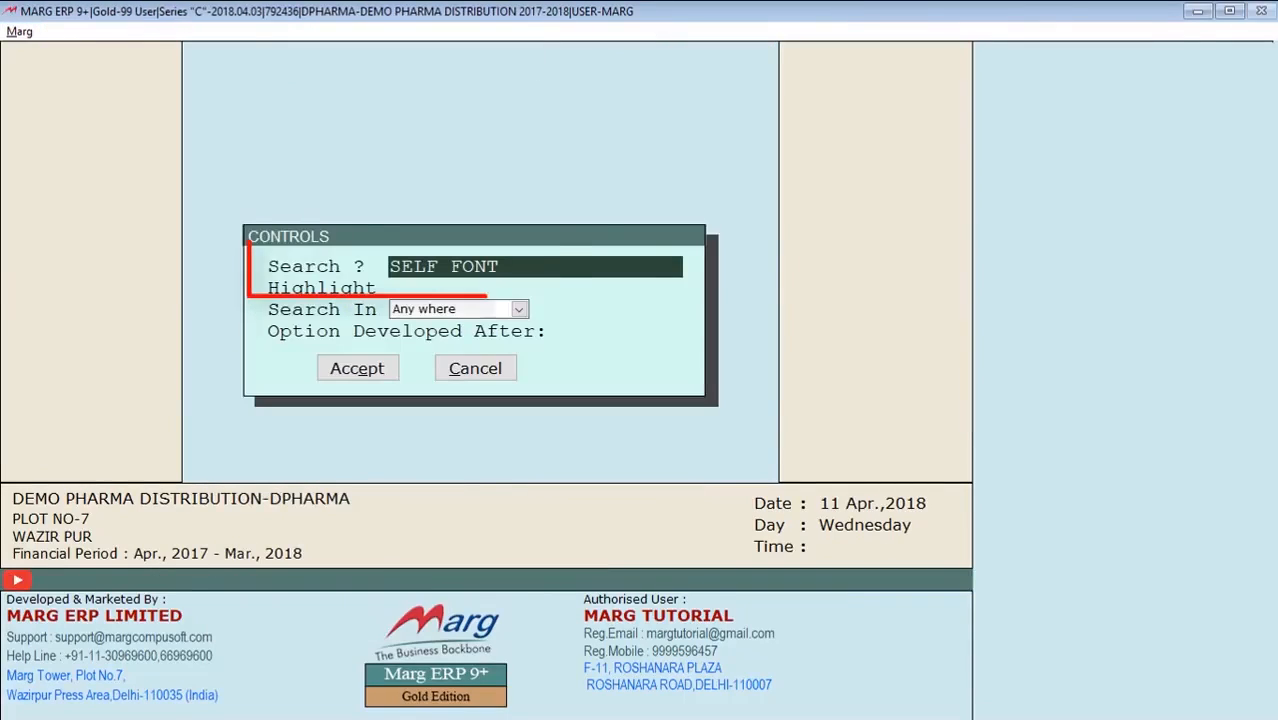
# Find the SELF FONT controls and enable Party Name & Address in Self Font, using Kruti Dev 010, Regular, size 12.
pyautogui.press('Return')
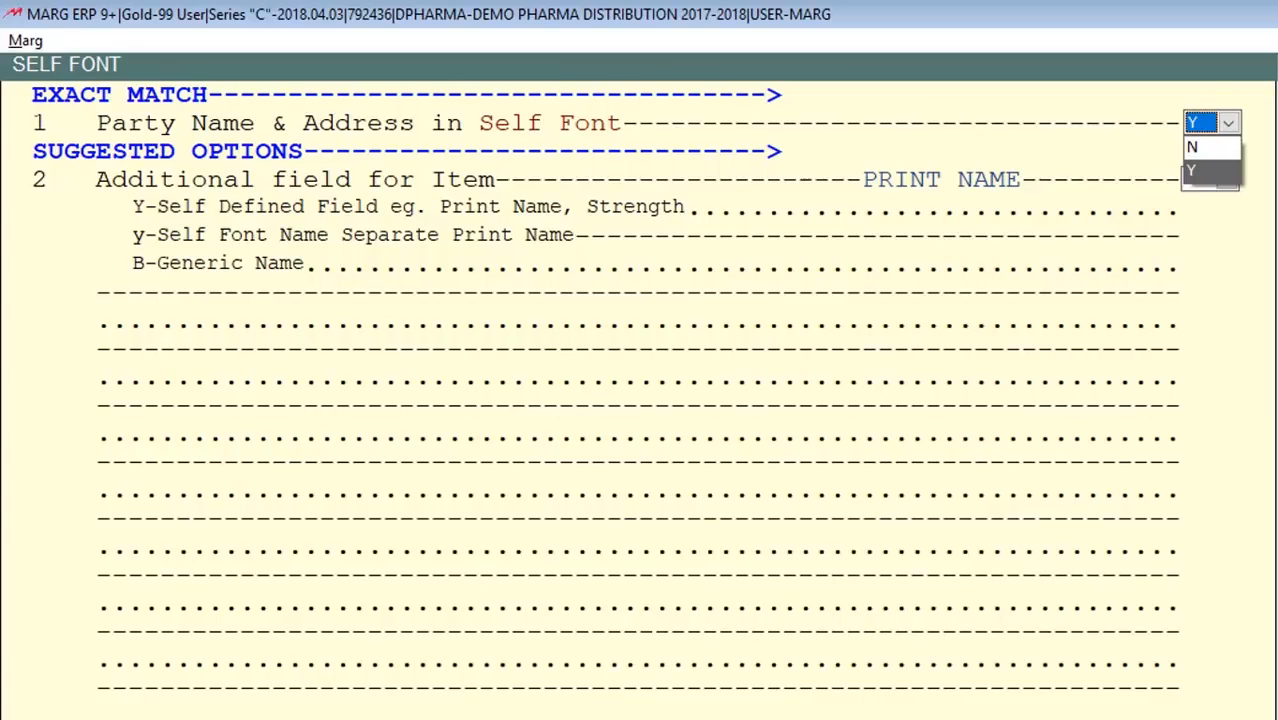
pyautogui.press('Return')
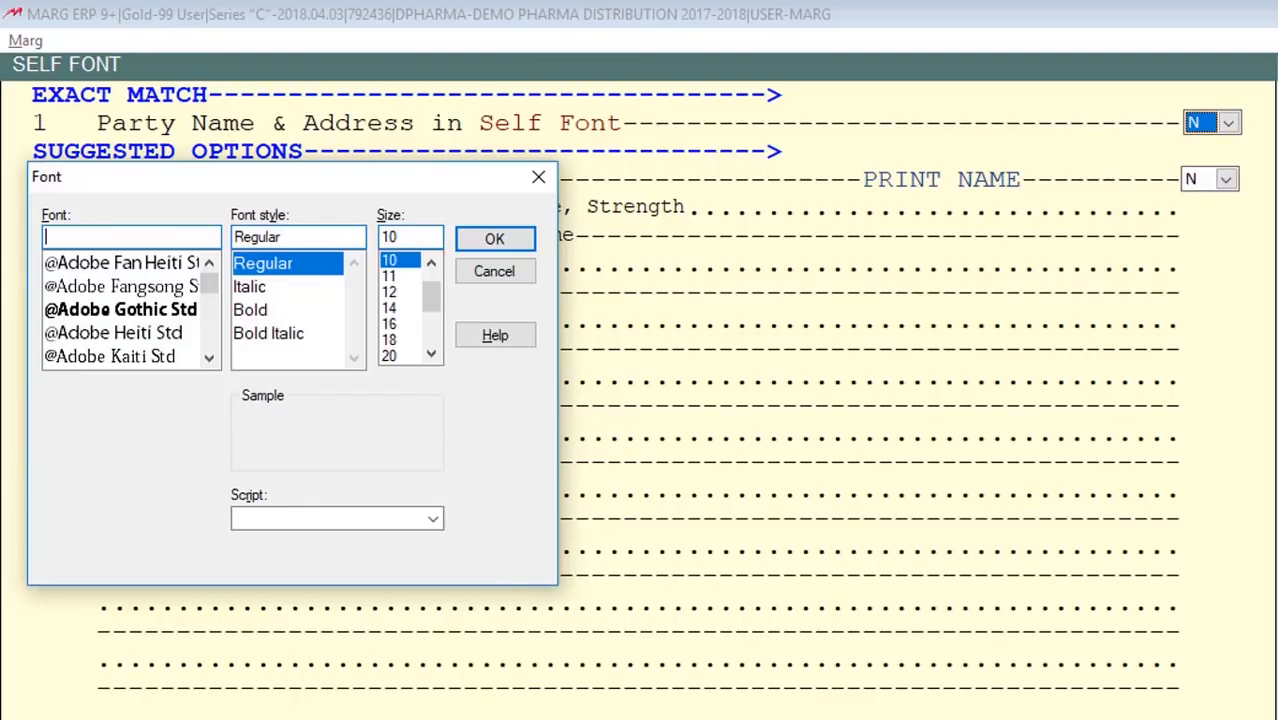
pyautogui.write('Kruti Dev 010')
pyautogui.press('Tab')
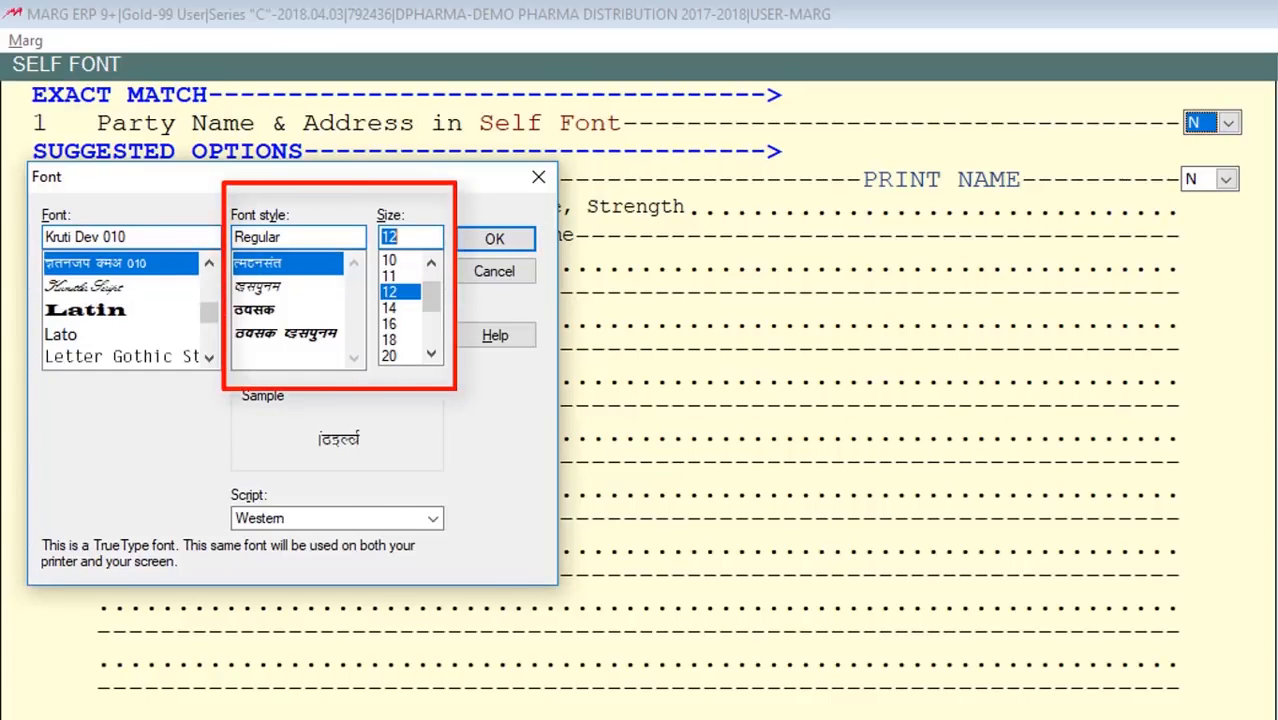
pyautogui.press('Return')
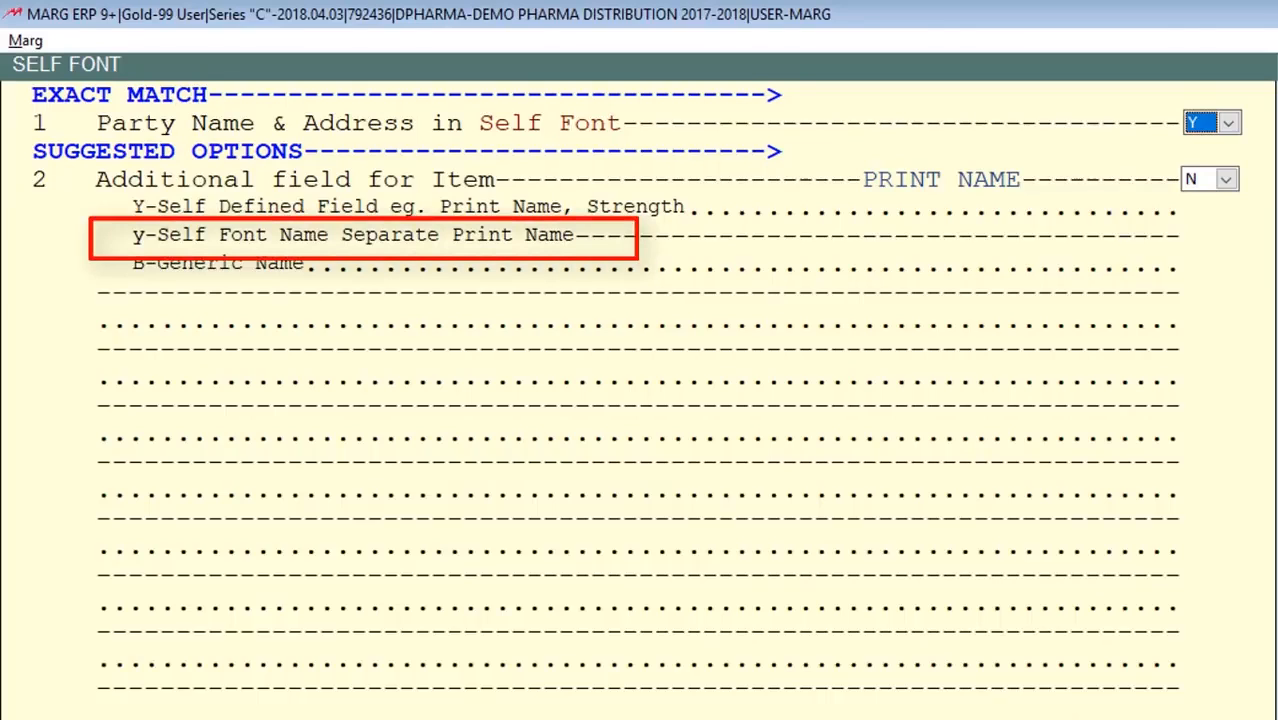
# Set the additional field for items to y (Self Font Name Separate Print Name), keeping PRINT NAME as its label.
pyautogui.click(1226, 179)
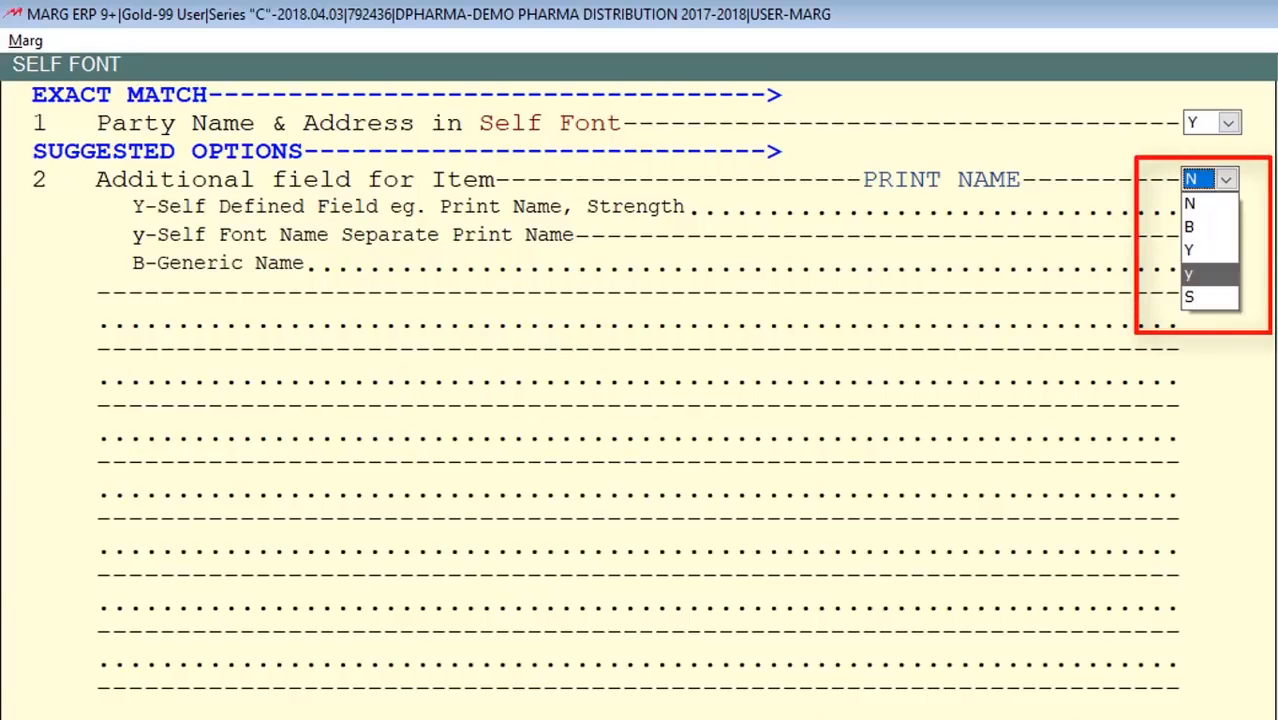
pyautogui.press('Return')
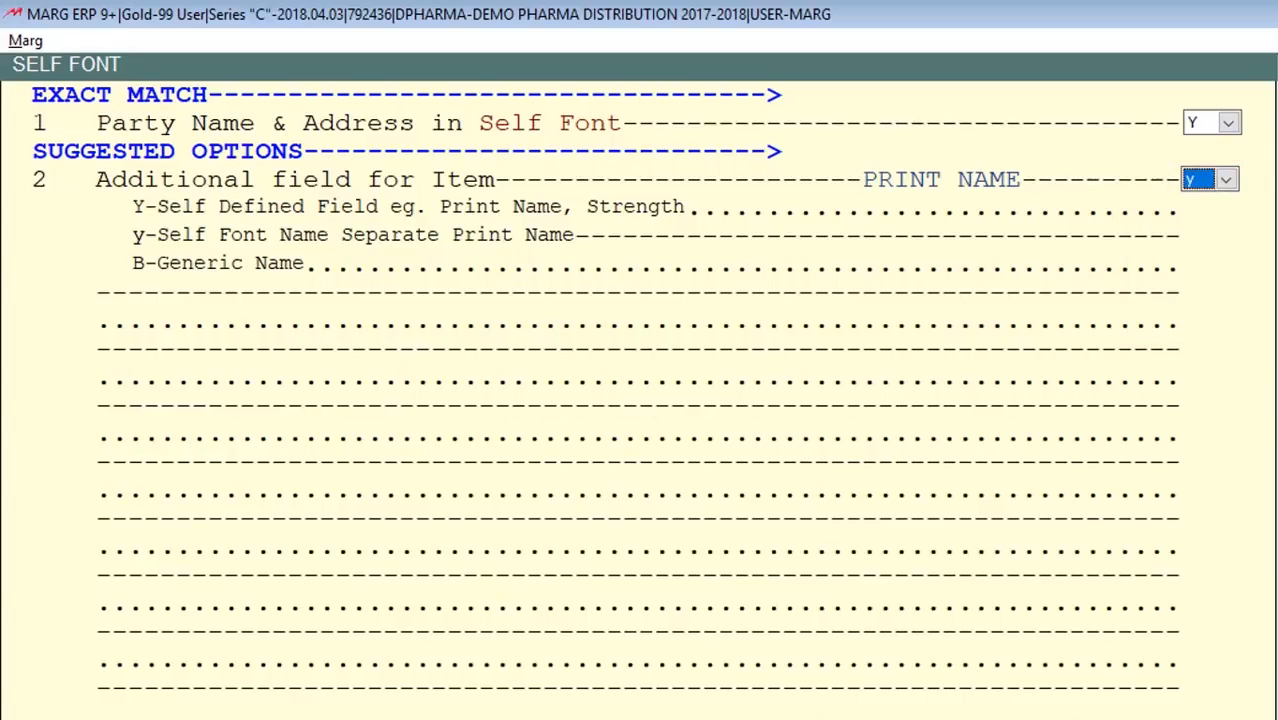
pyautogui.press('Return')
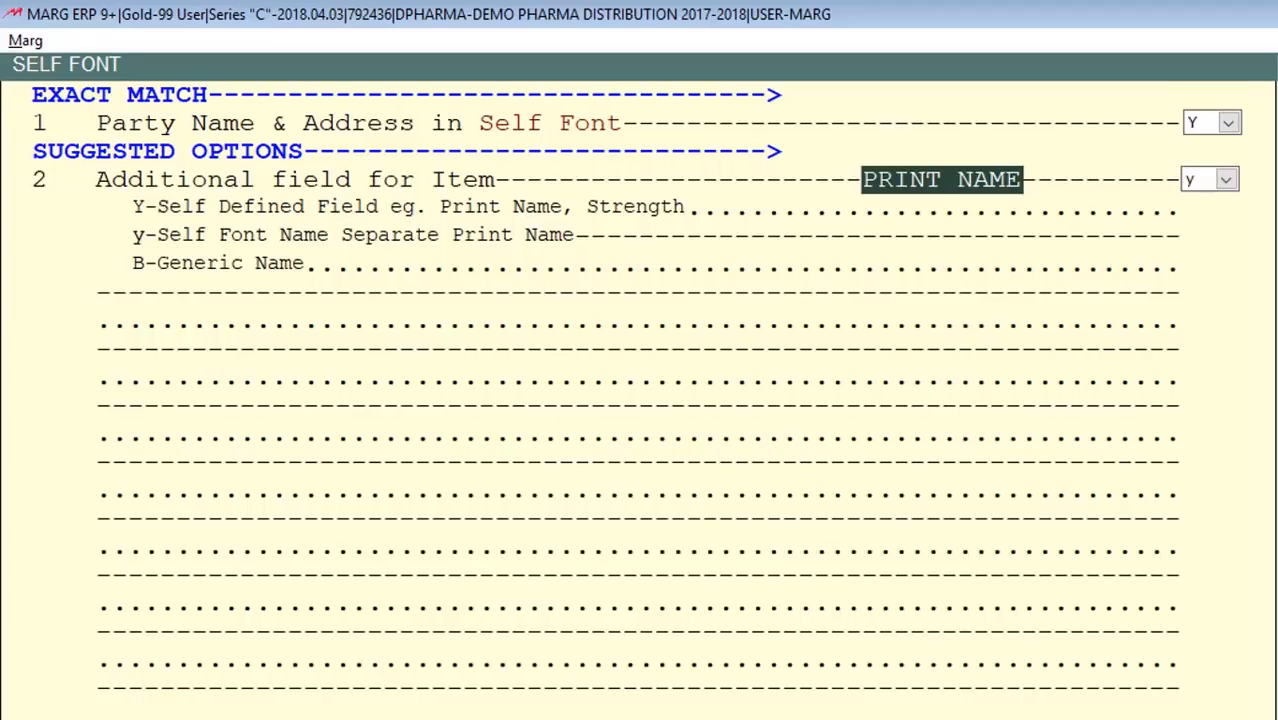
pyautogui.press('Return')
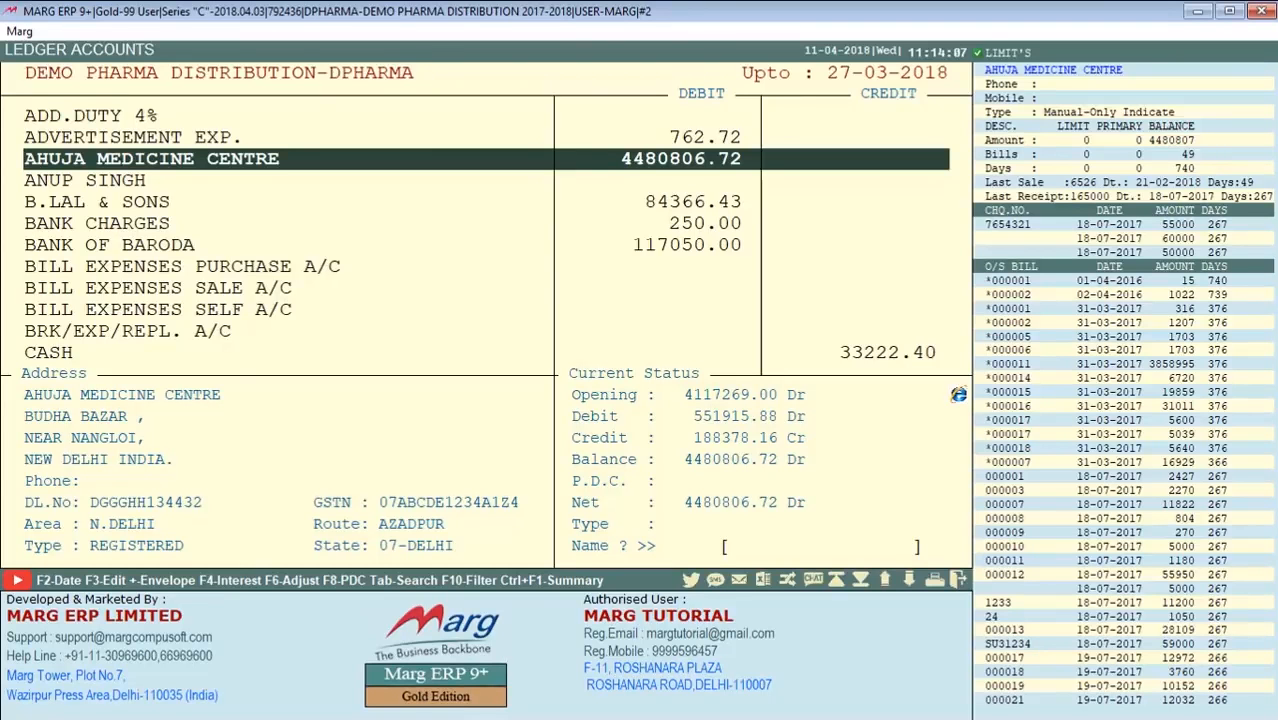
# Edit the AHUJA MEDICINE CENTRE ledger and enter its self-font name in Hindi as आहुजा मेडिसन सेंटर.
pyautogui.press('F3')
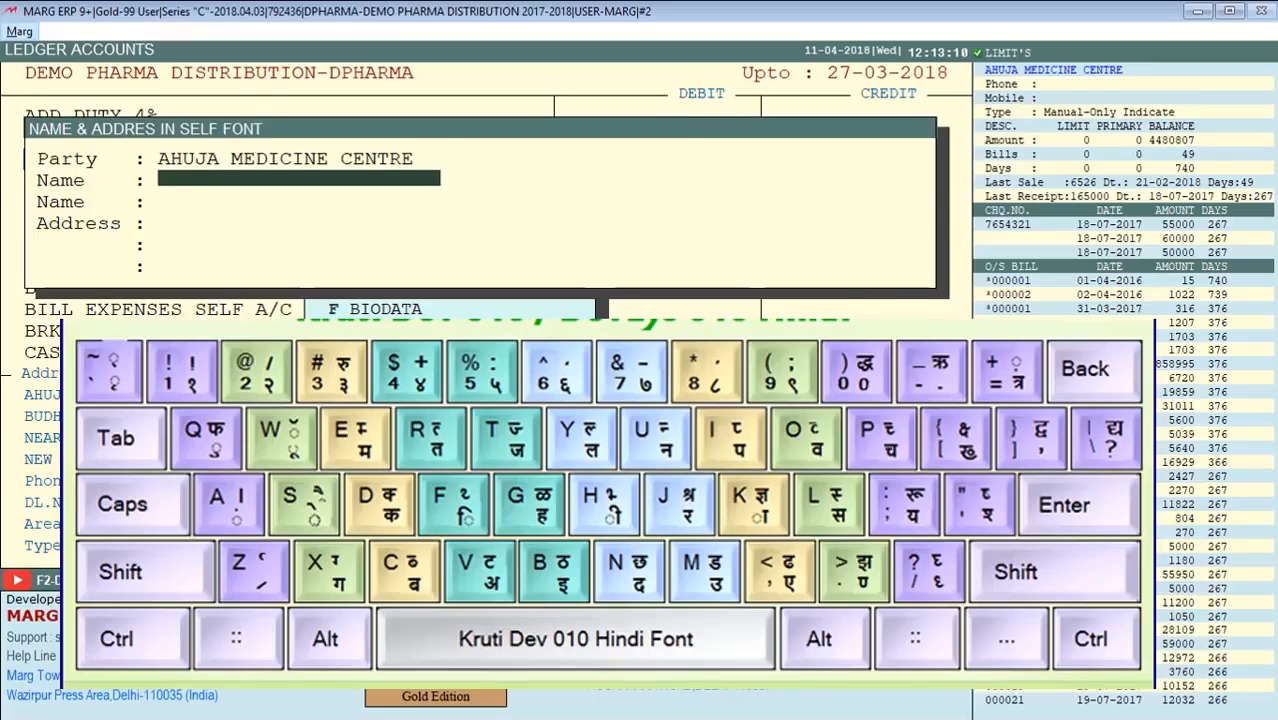
pyautogui.write('v')
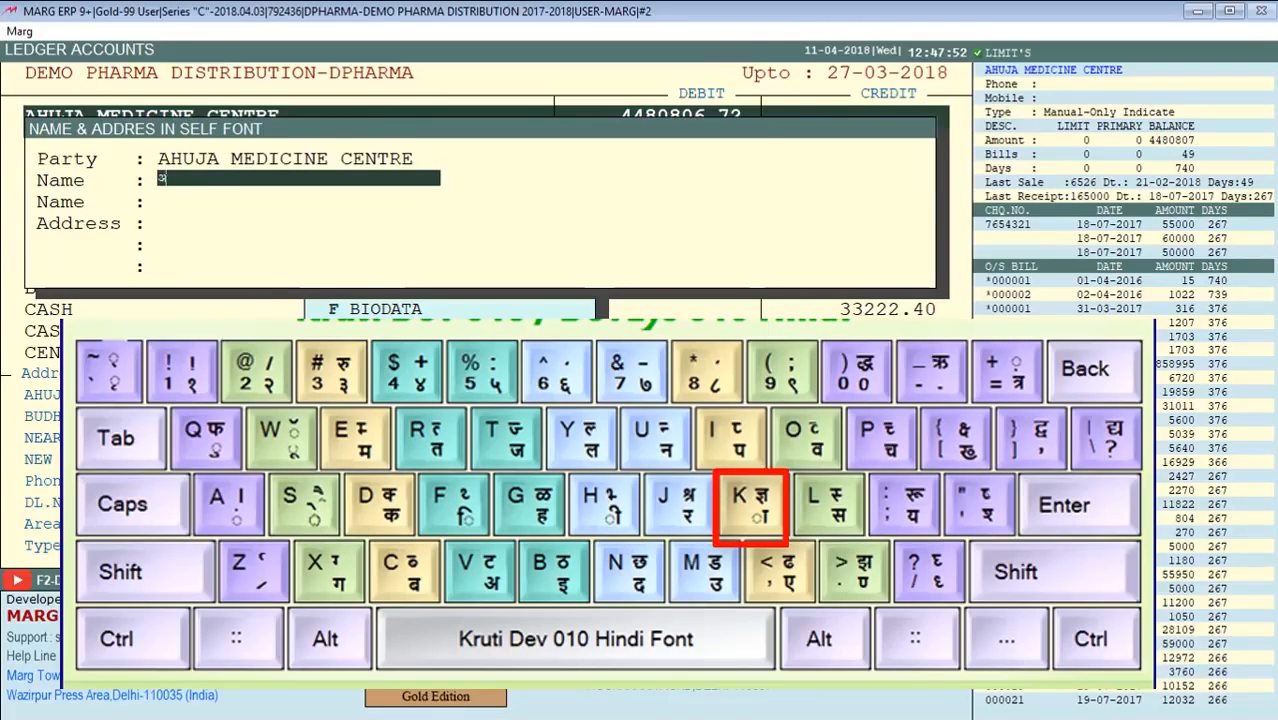
pyautogui.write('k')
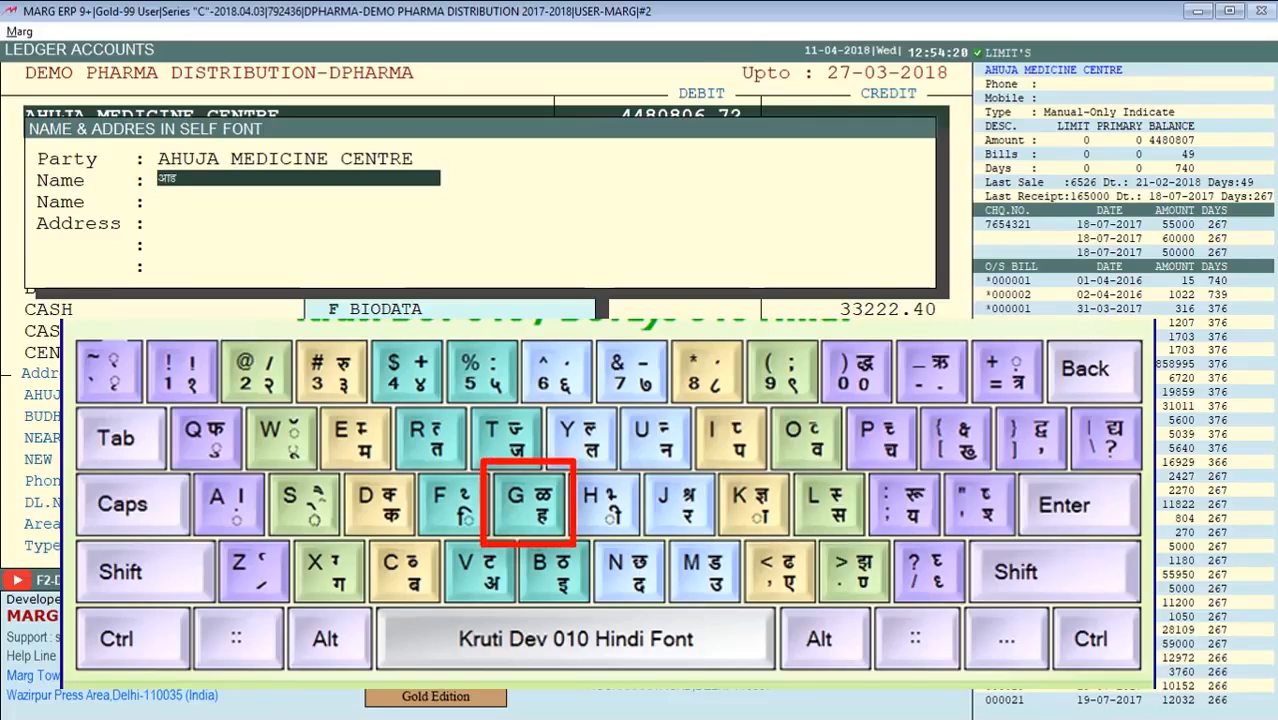
pyautogui.write('g')
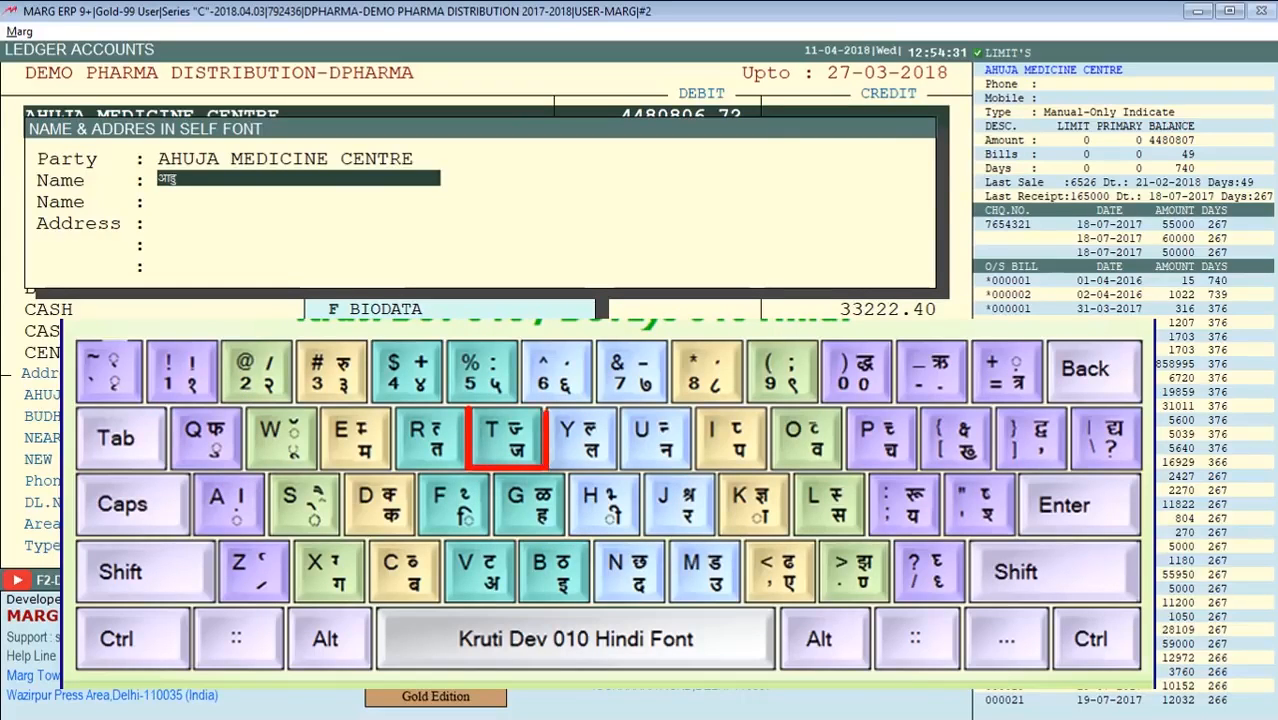
pyautogui.write('t')
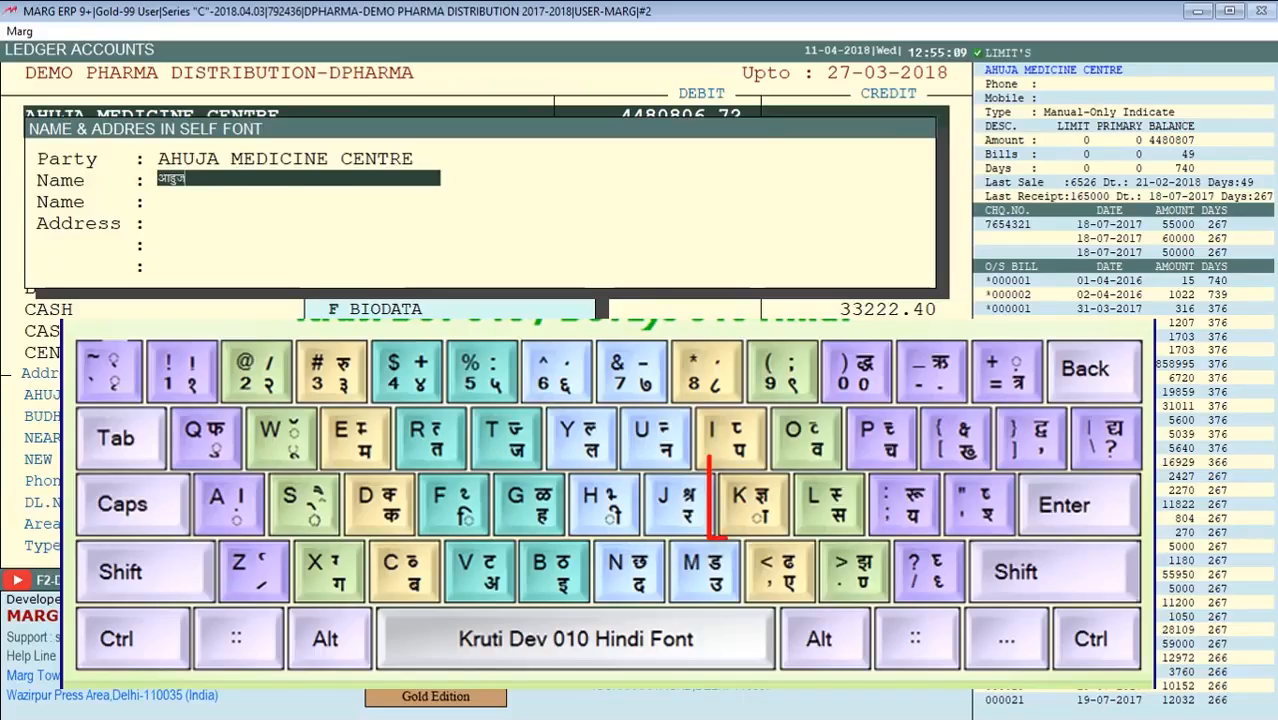
pyautogui.write('k')
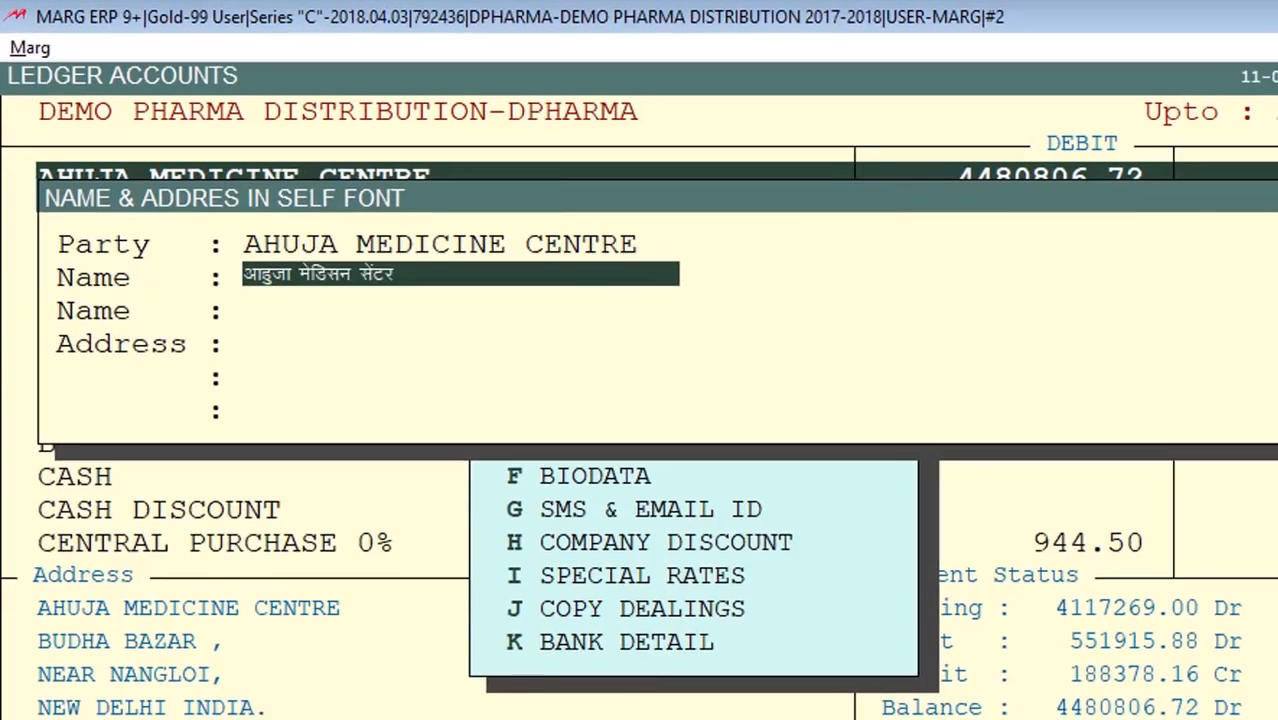
pyautogui.press('Return')
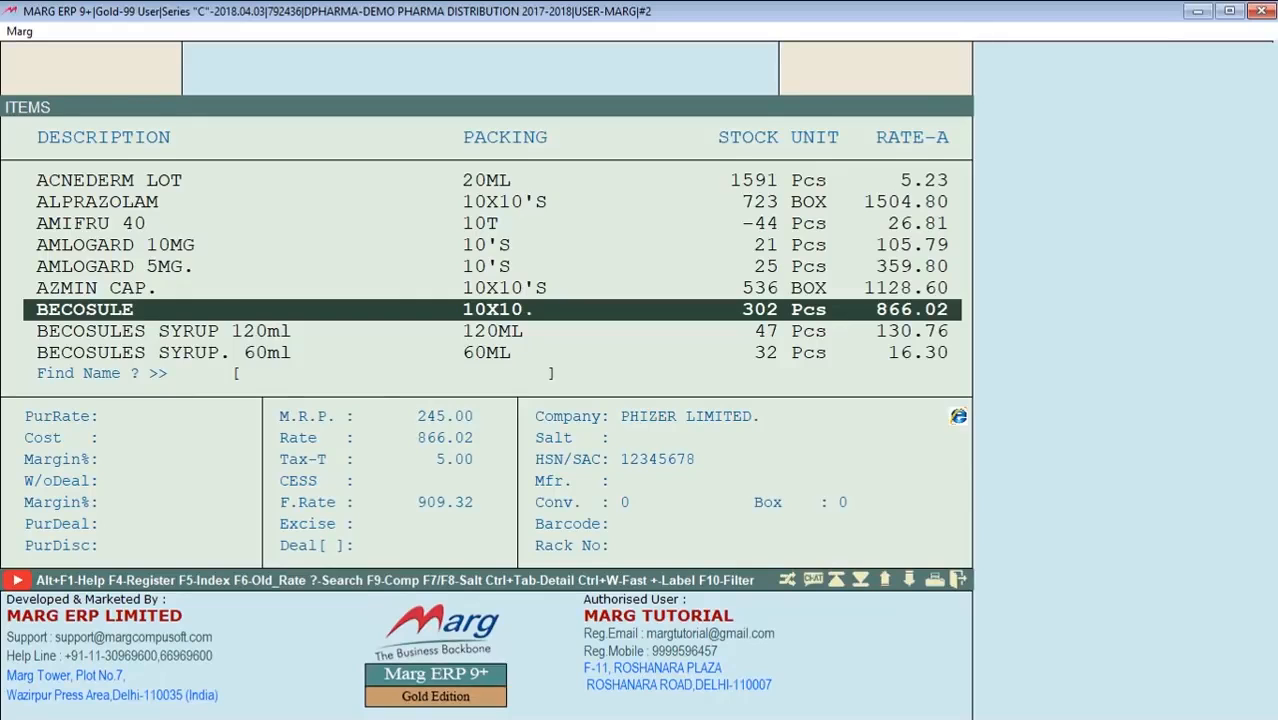
# Modify the BECOSULE item, giving it the Hindi print name बीकस्यूल, and save the product.
pyautogui.press('Return')
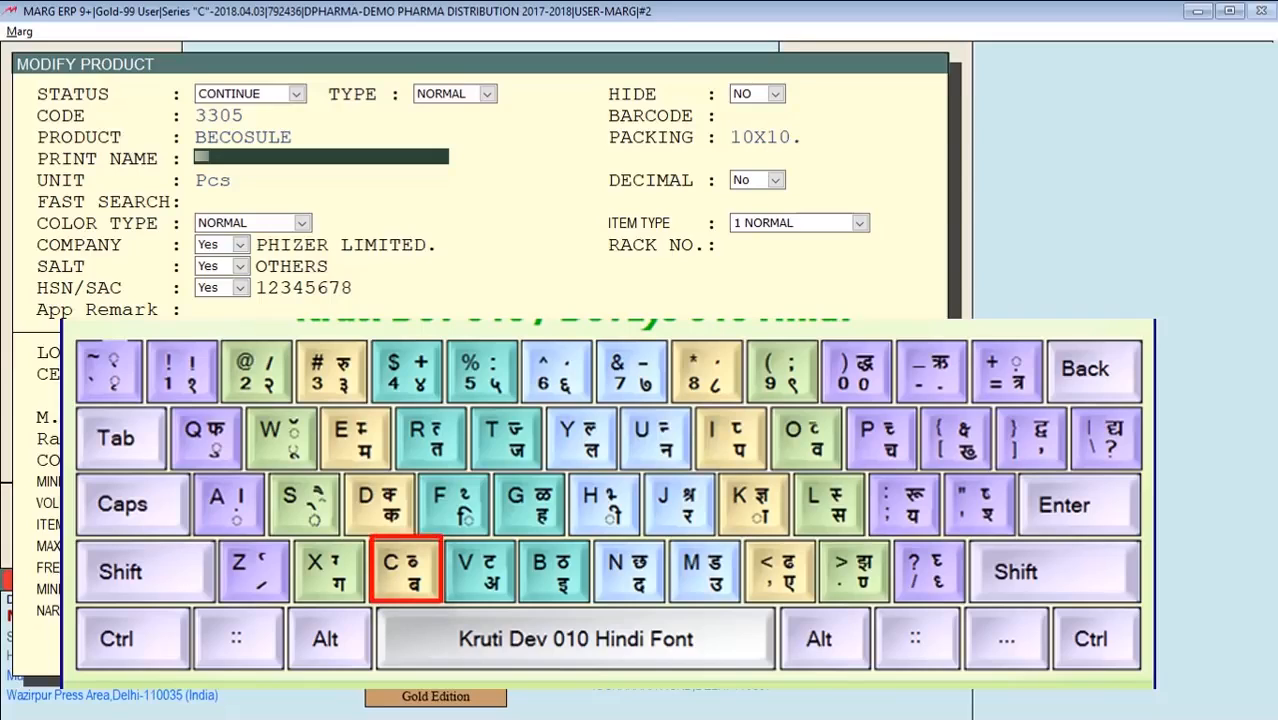
pyautogui.write('c')
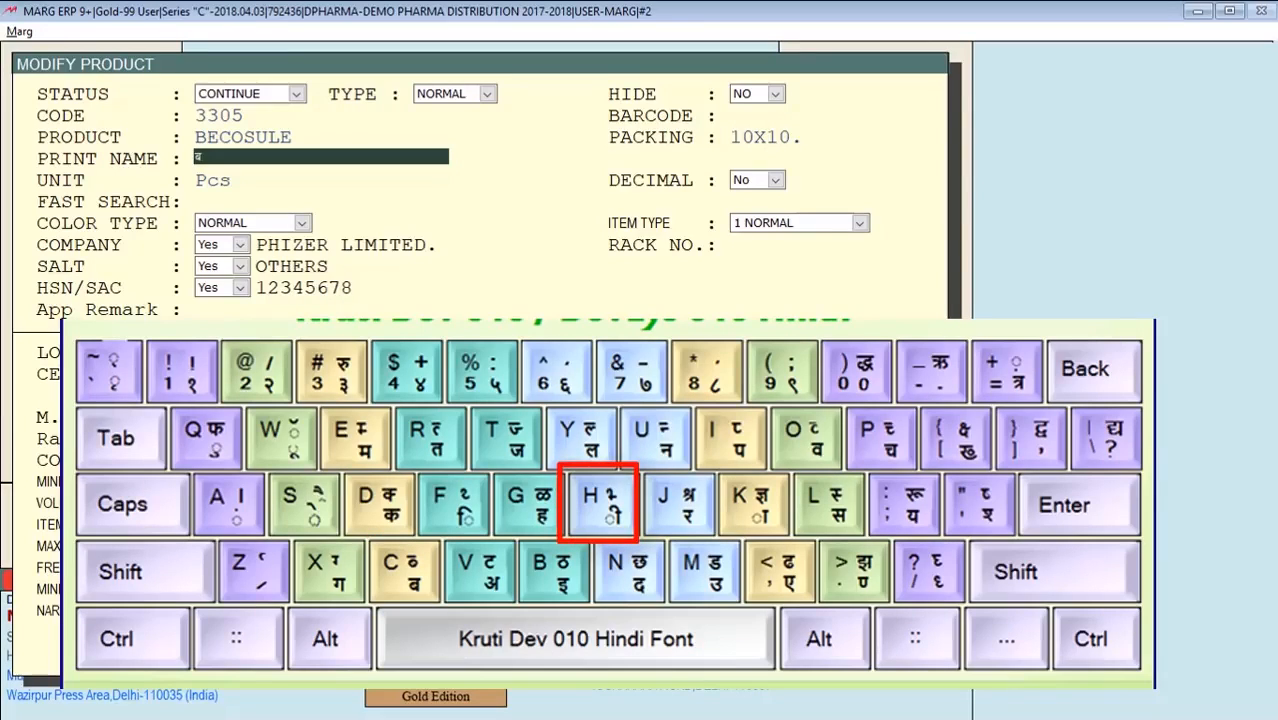
pyautogui.write('hd')
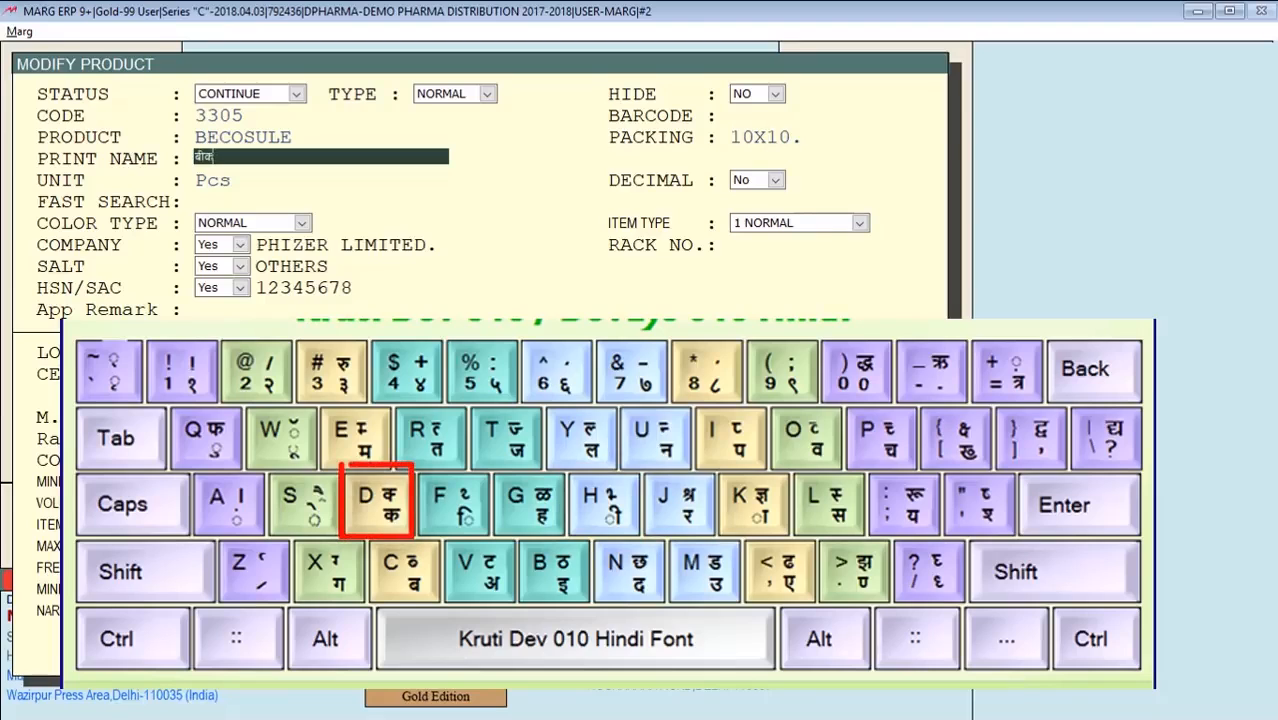
pyautogui.write('L;wy')
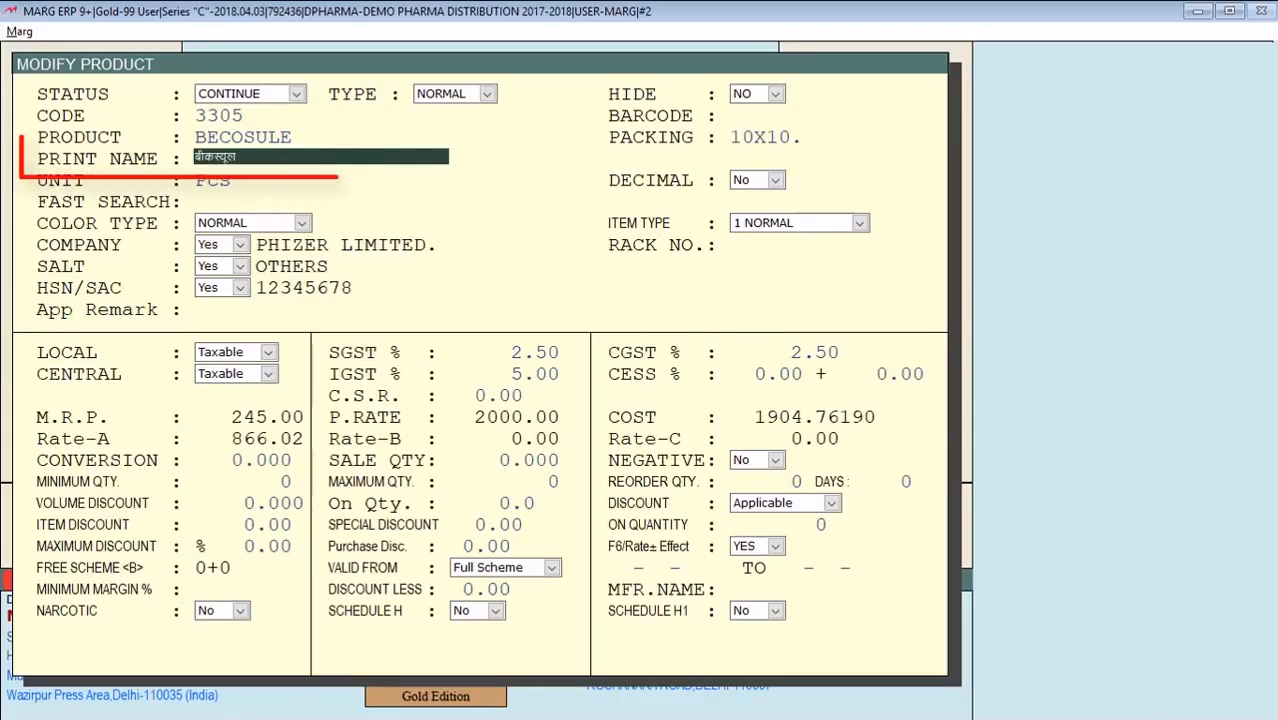
pyautogui.press('Tab')
pyautogui.press('Return')
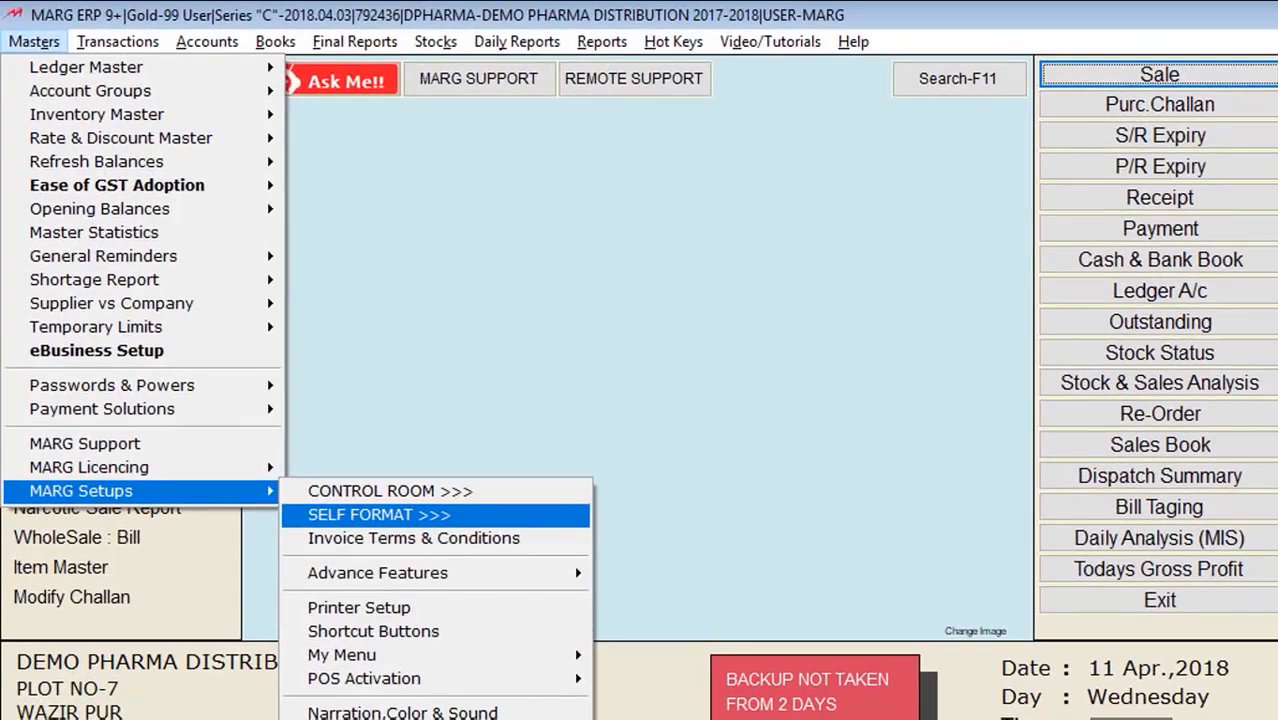
# Open the header section of GUI invoice bill format AC in Self Format, entering the software-provider password.
pyautogui.press('Return')
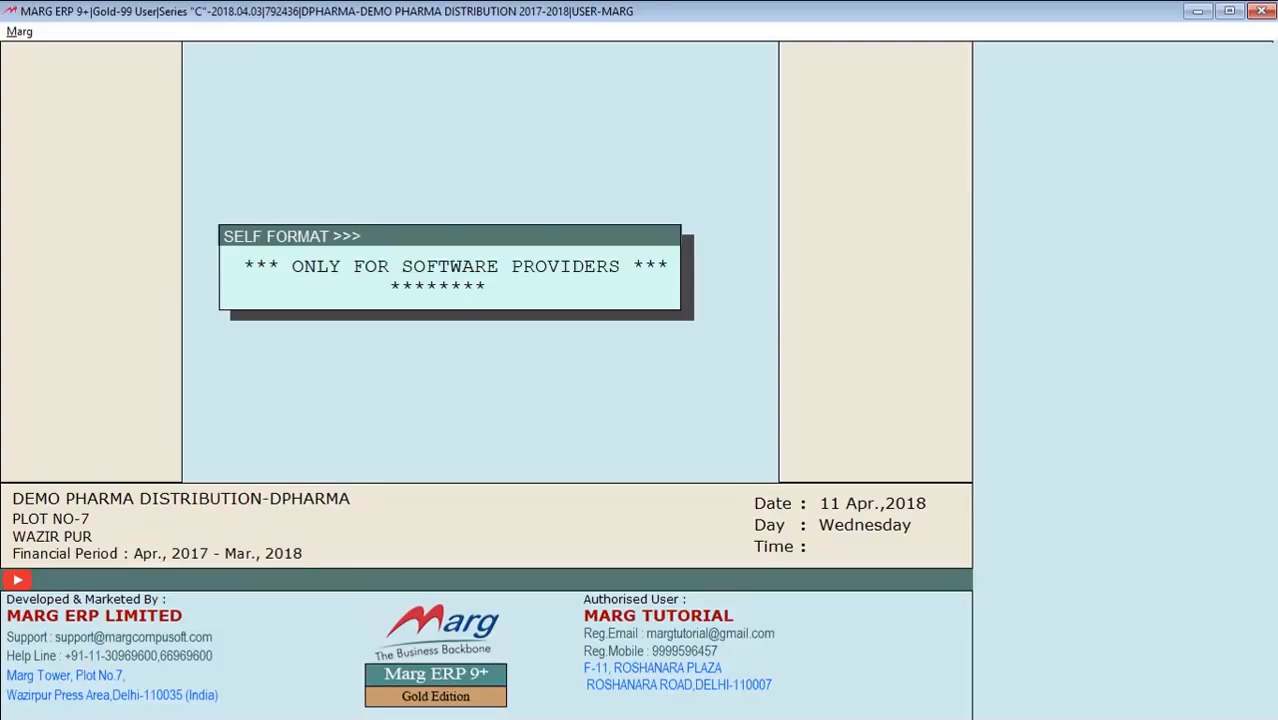
pyautogui.press('Return')
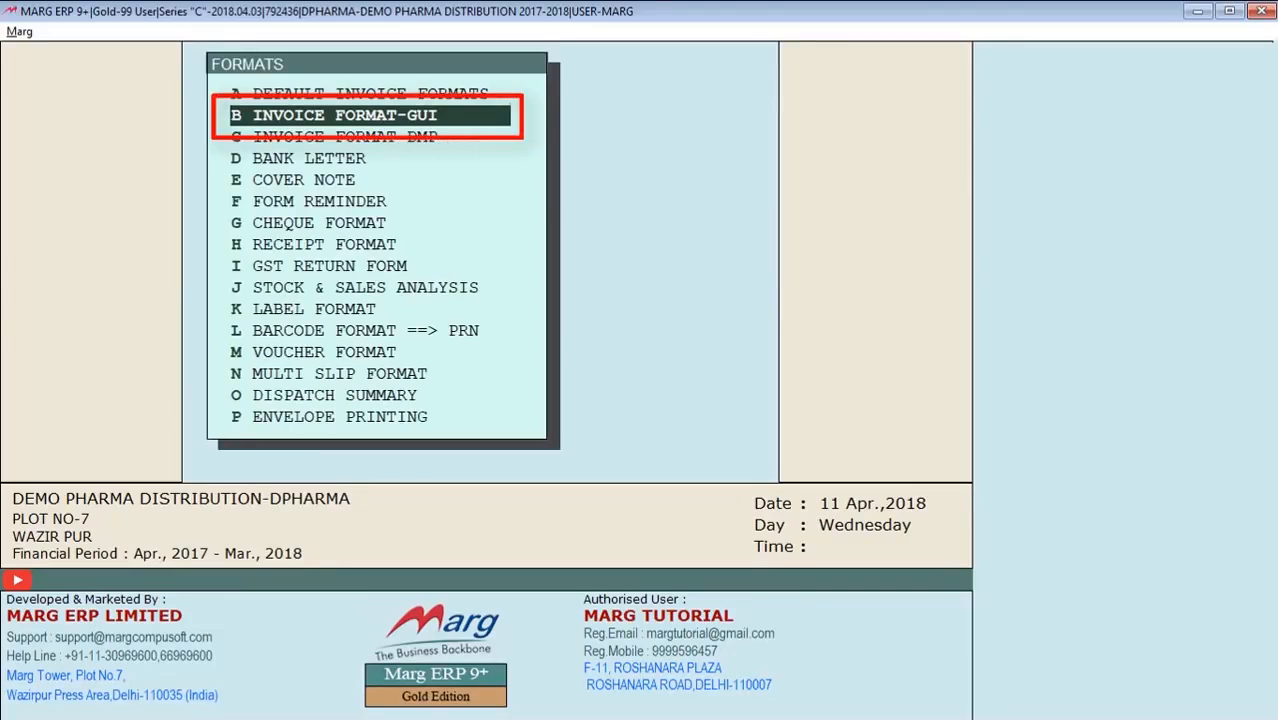
pyautogui.press('Return')
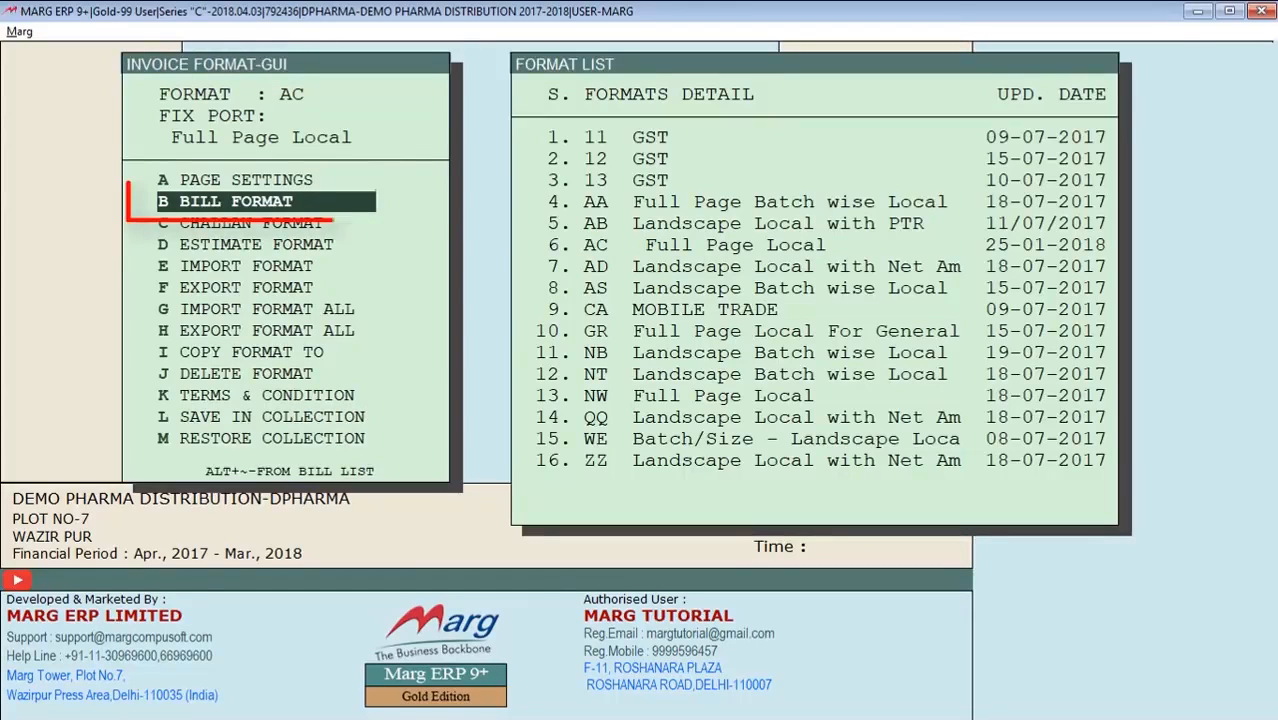
pyautogui.press('Return')
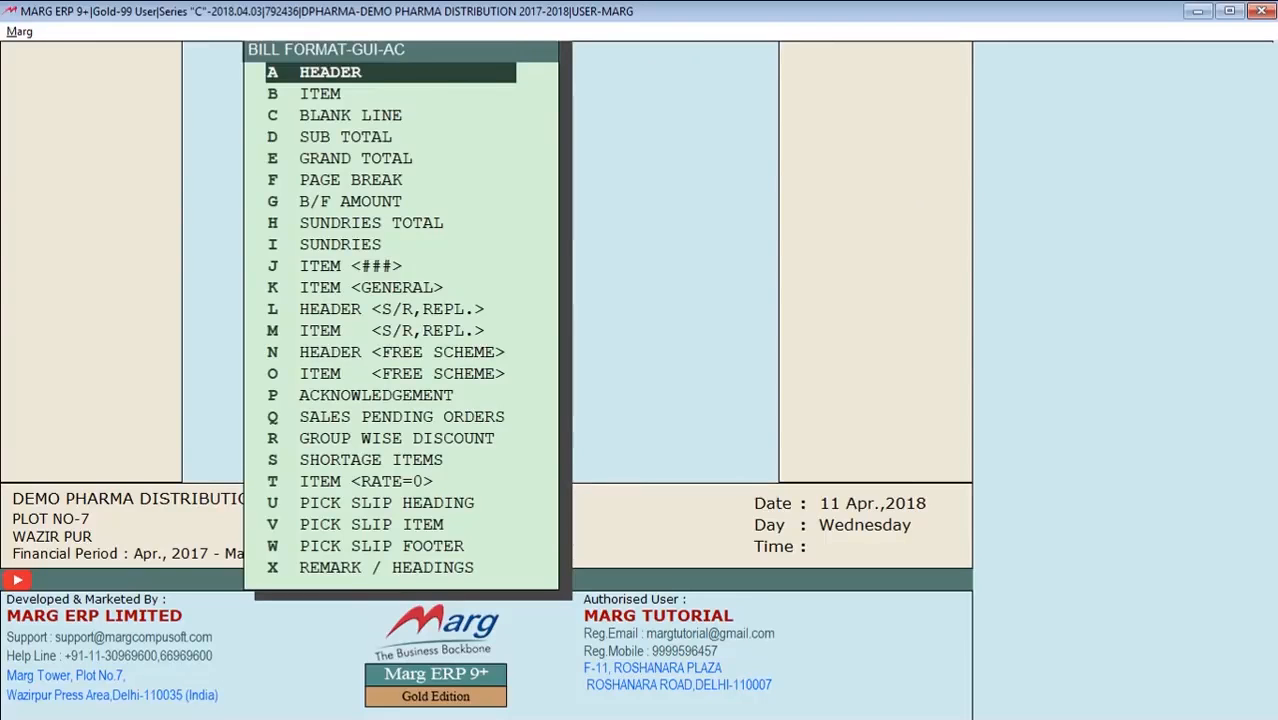
pyautogui.press('Return')
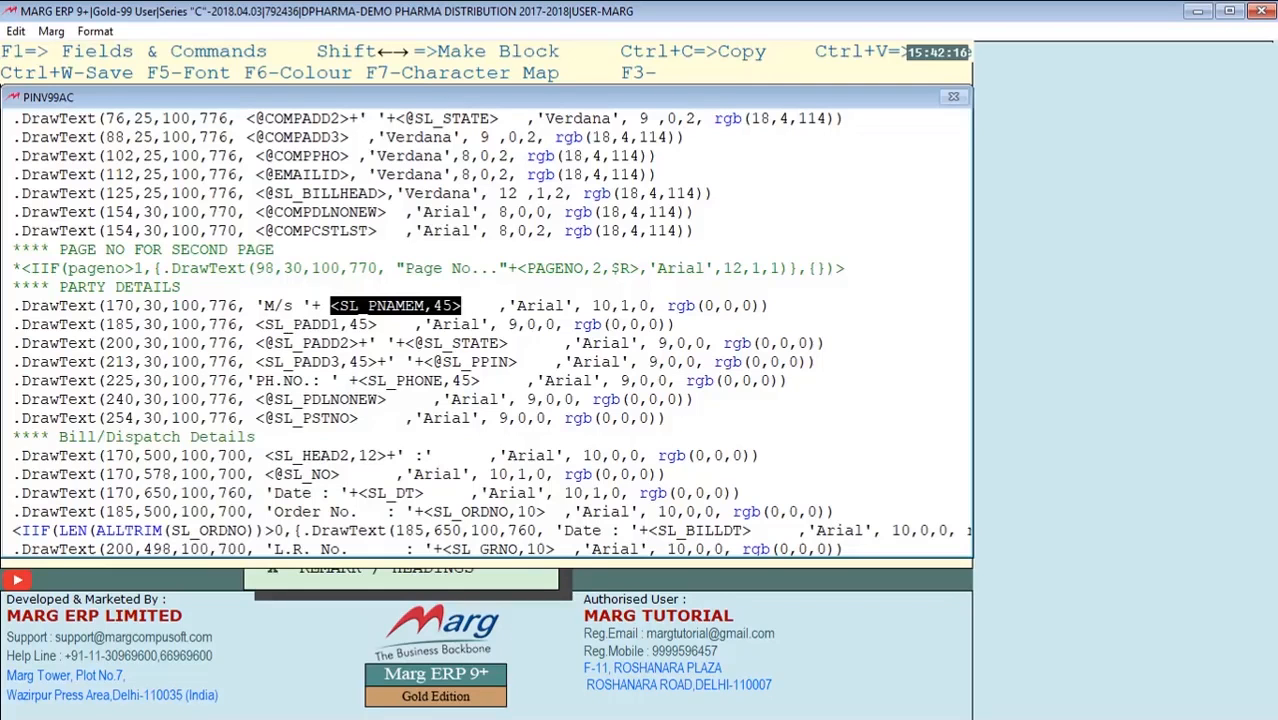
# In the header's party details, use prefix Jh, fields SL_SELFNAM,75 and SL_SELFAD1,75 with font Kruti Dev 010 size 12, and save.
pyautogui.press('F1')
pyautogui.press('F3')
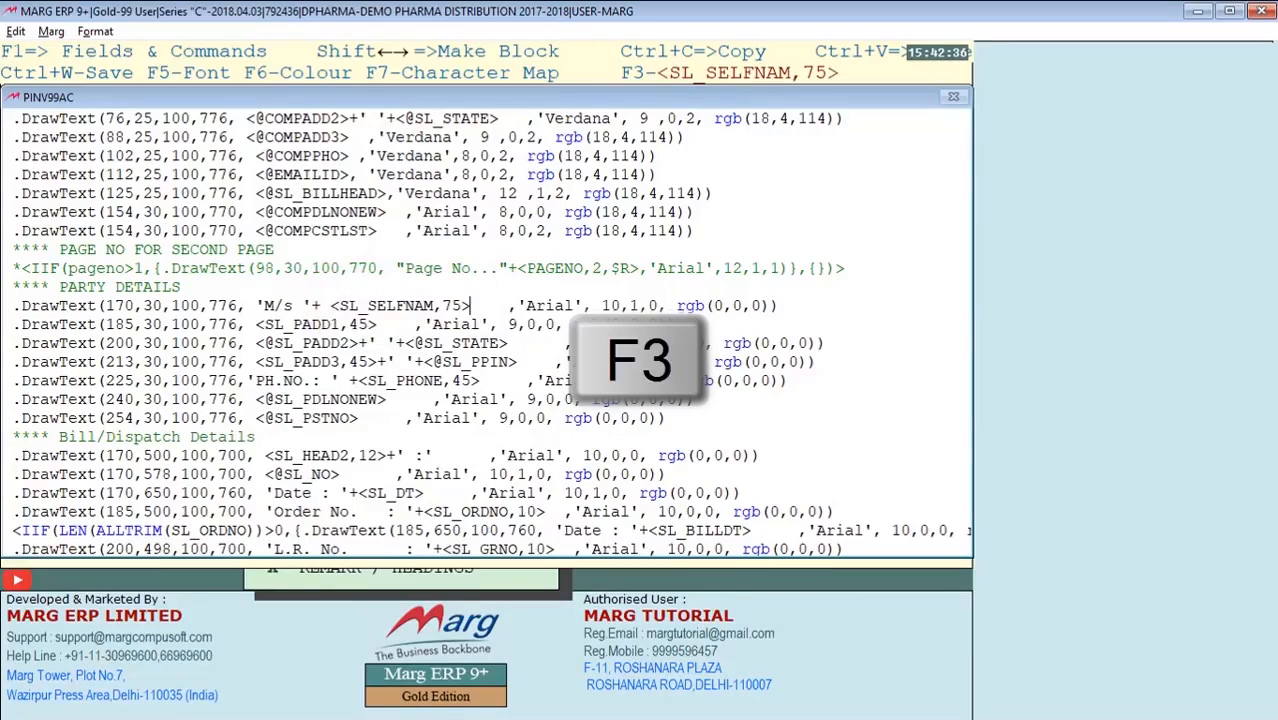
pyautogui.press('F5')
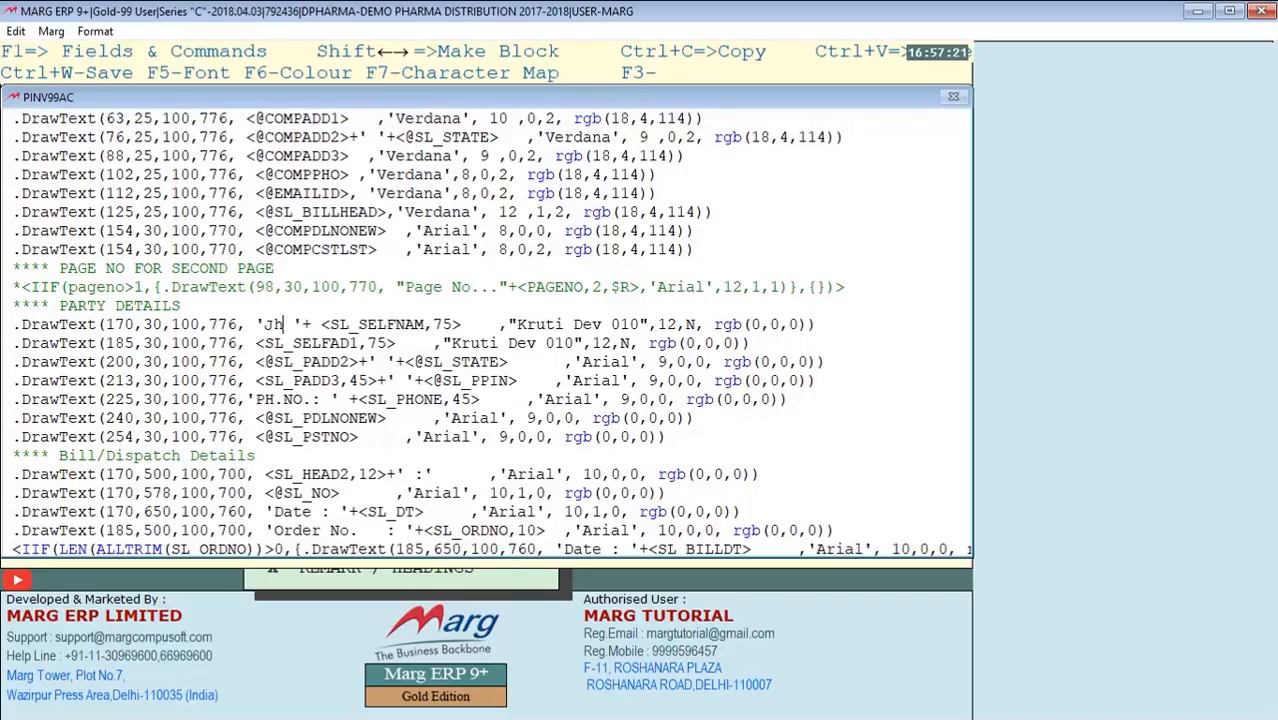
pyautogui.hotkey('ctrl', 'w')
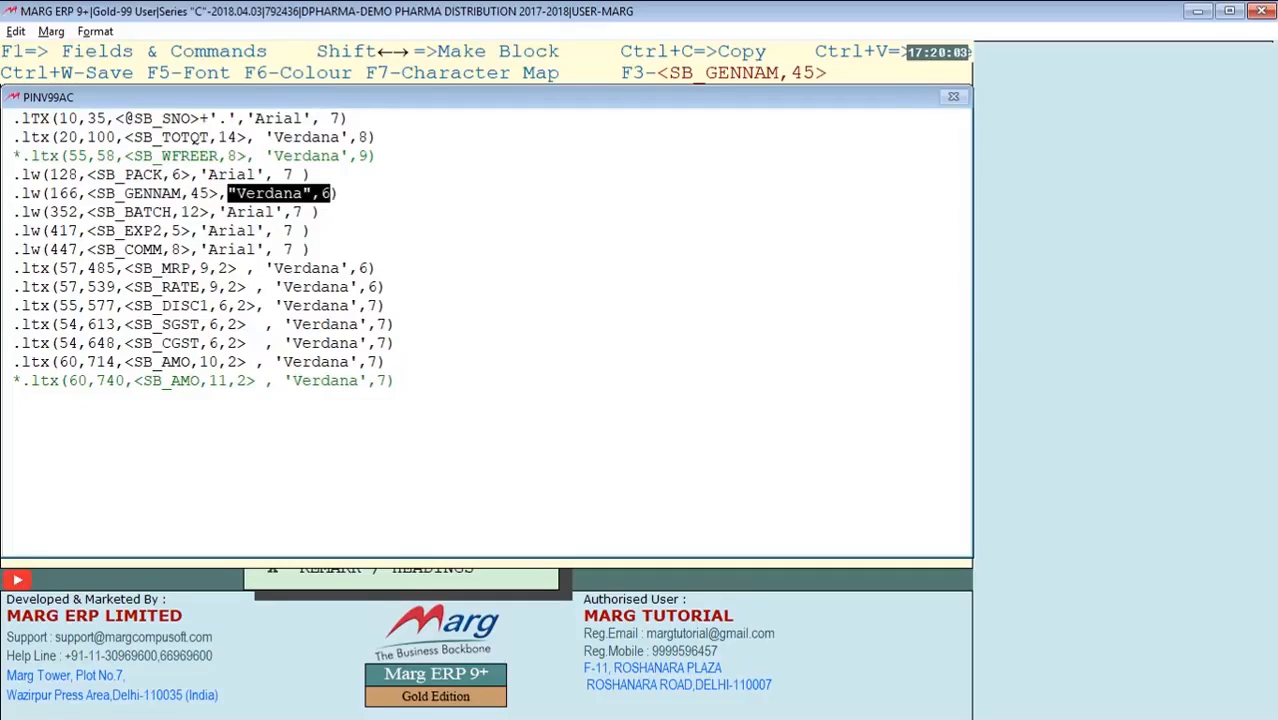
# Set the font of the SB_GENNAM,45 line in the bill format's item section to Kruti Dev 010, size 12, and save.
pyautogui.press('F5')
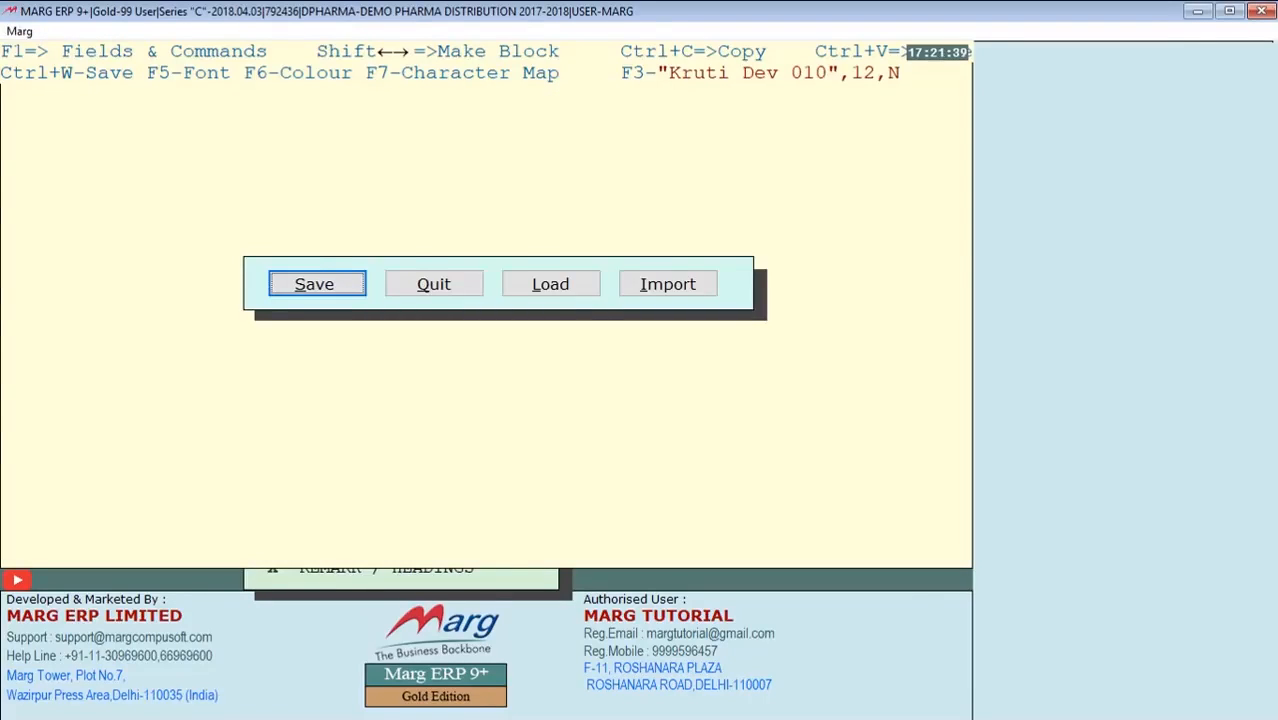
pyautogui.press('Return')
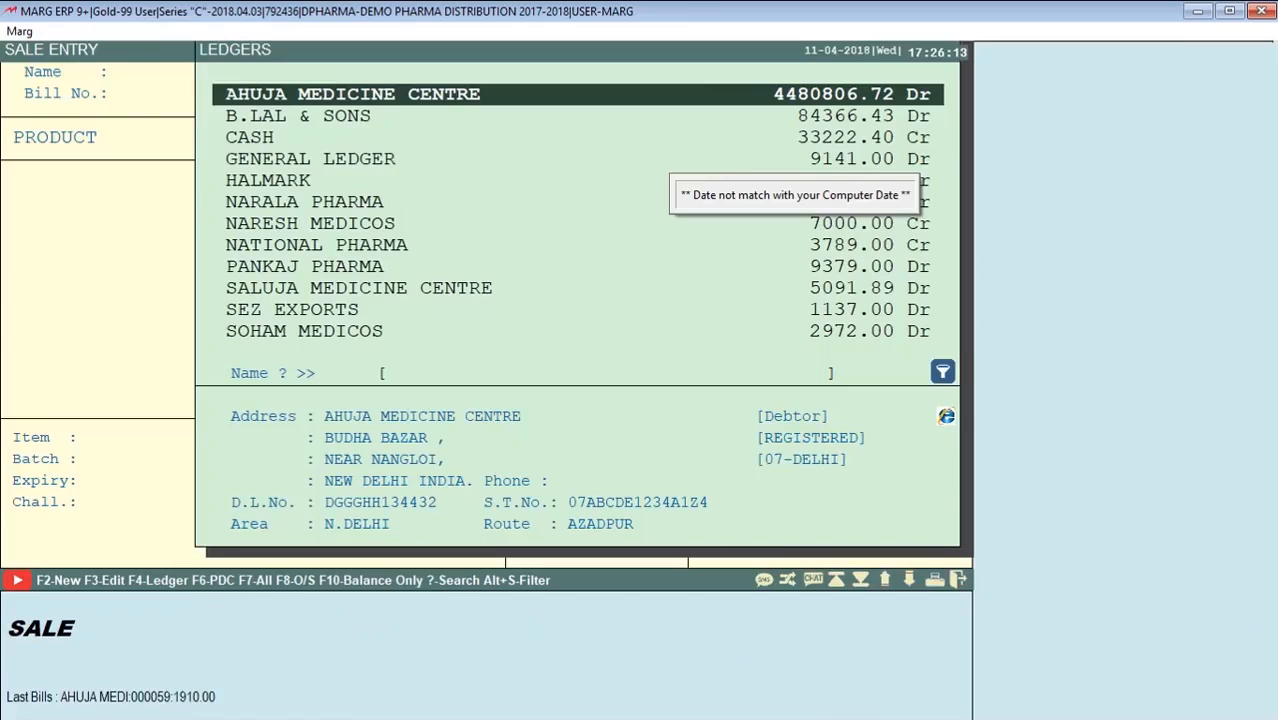